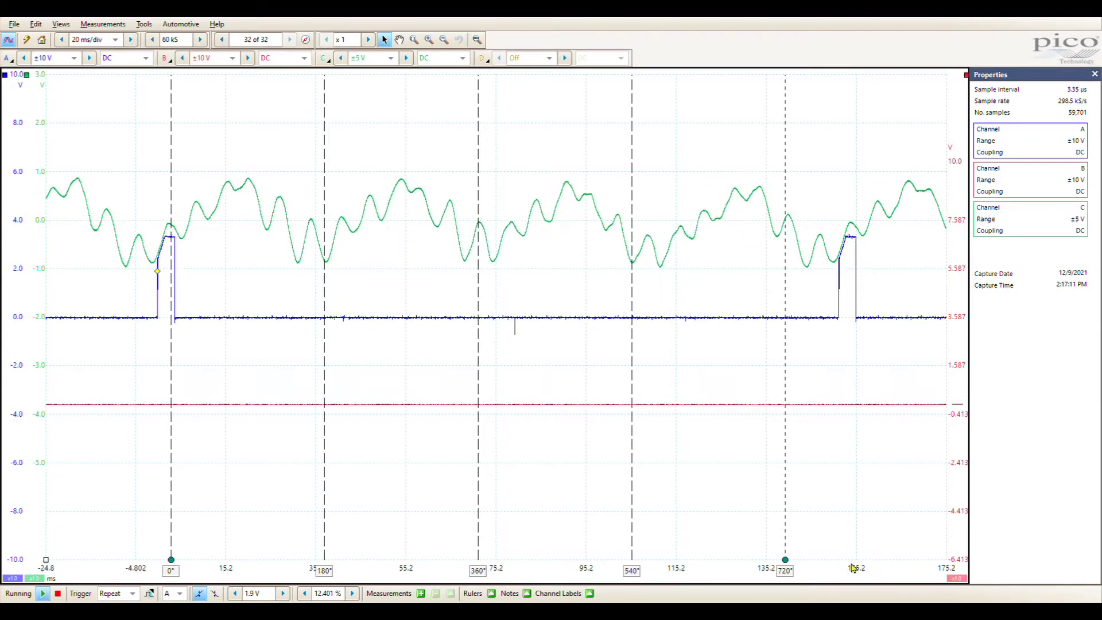
# Step: Stretch the 720° cycle ruler right onto the next cylinder-1 sync pulse
pyautogui.moveTo(784, 560); pyautogui.dragTo(854, 560)
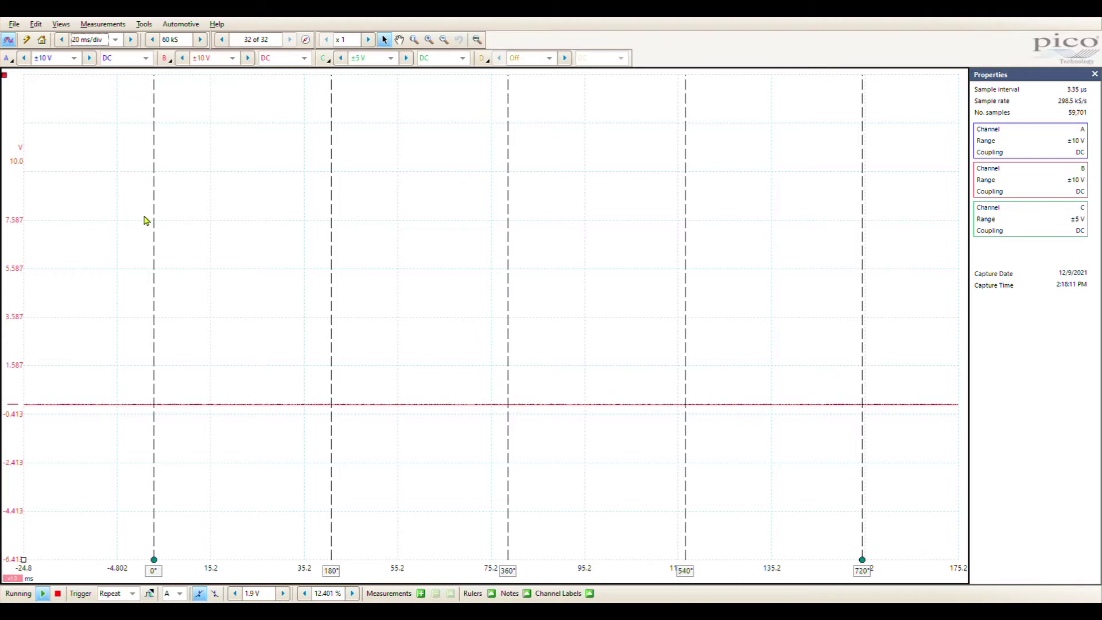
pyautogui.write('2')
# Step: Apply the 2 s/div timebase to the channel B capture
pyautogui.press('Return')
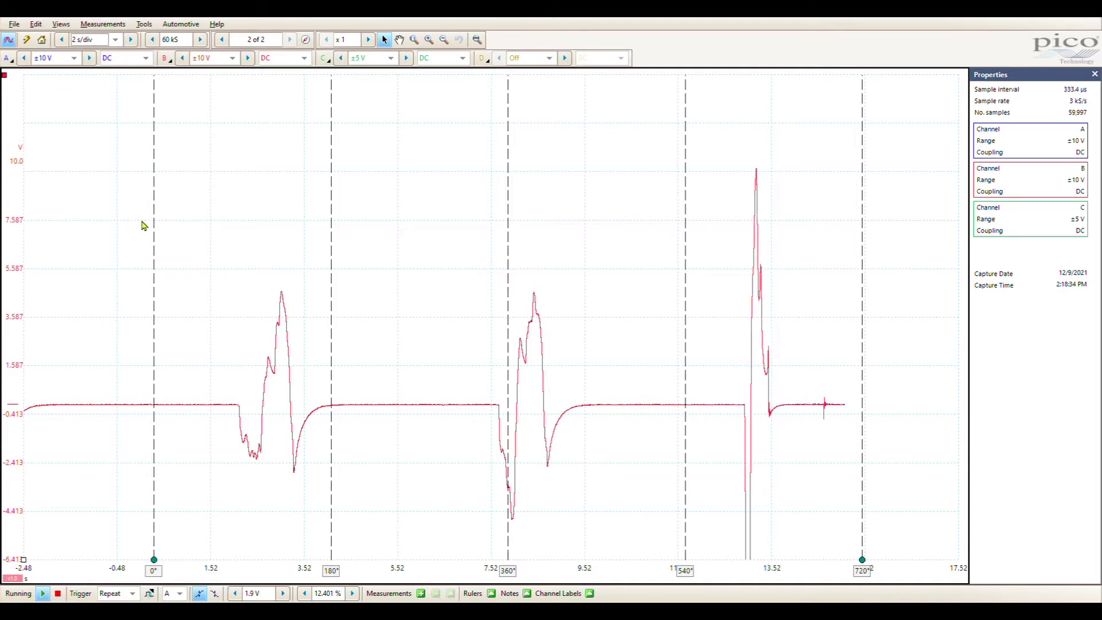
# Step: Stop the capture to freeze the trace, and shift channel B's trace upward
pyautogui.click(57, 594)
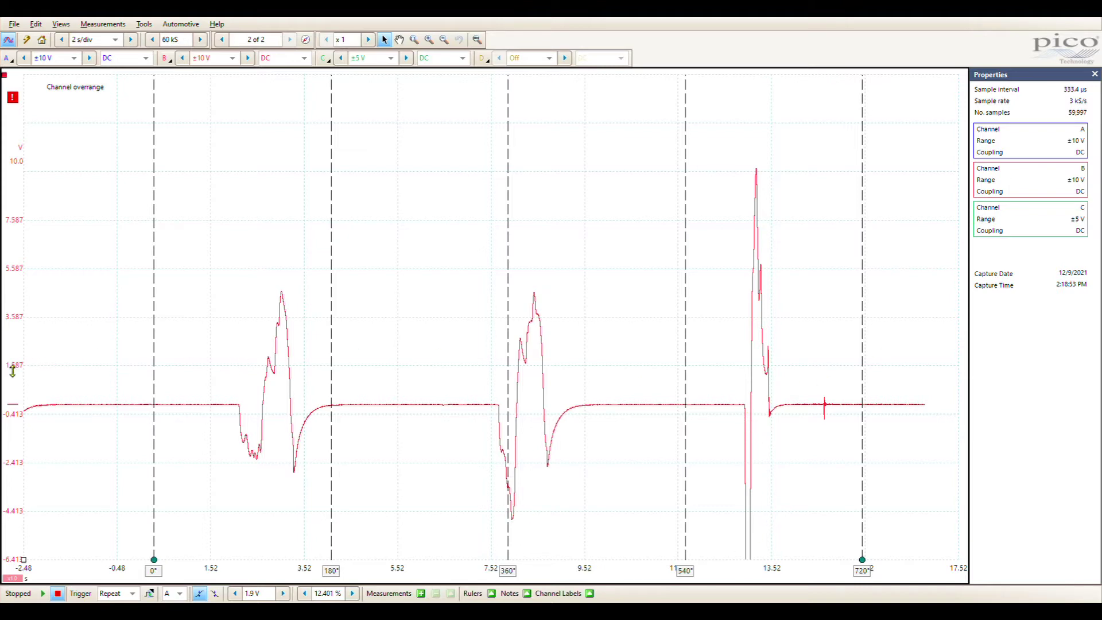
pyautogui.moveTo(16, 372); pyautogui.dragTo(53, 303)
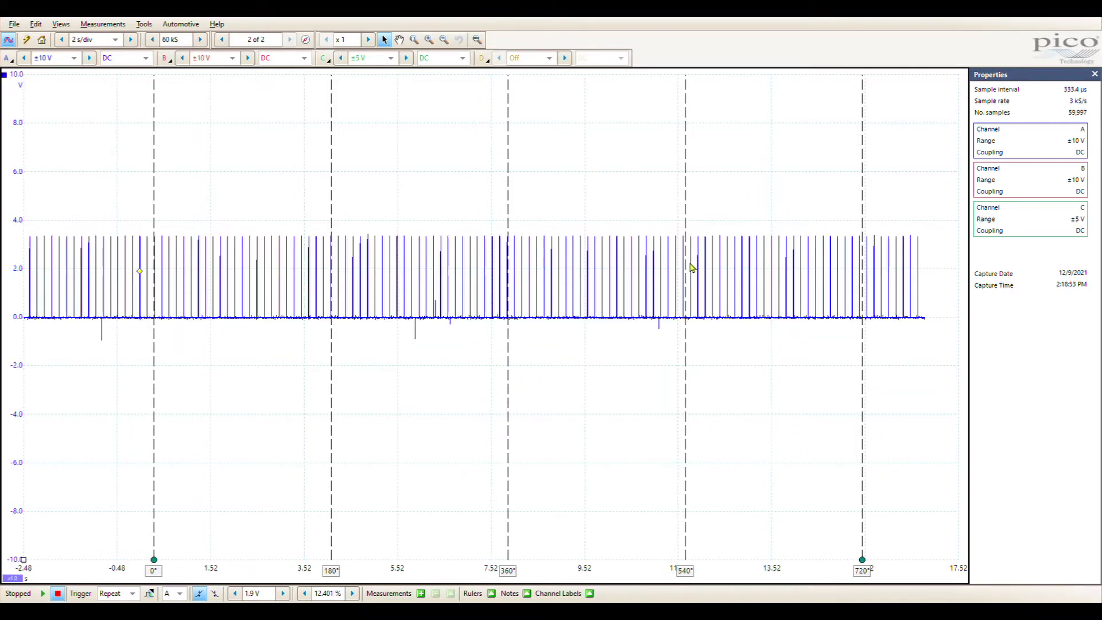
# Step: Set the timebase back to 20 ms/div and restart capturing
pyautogui.click(115, 42)
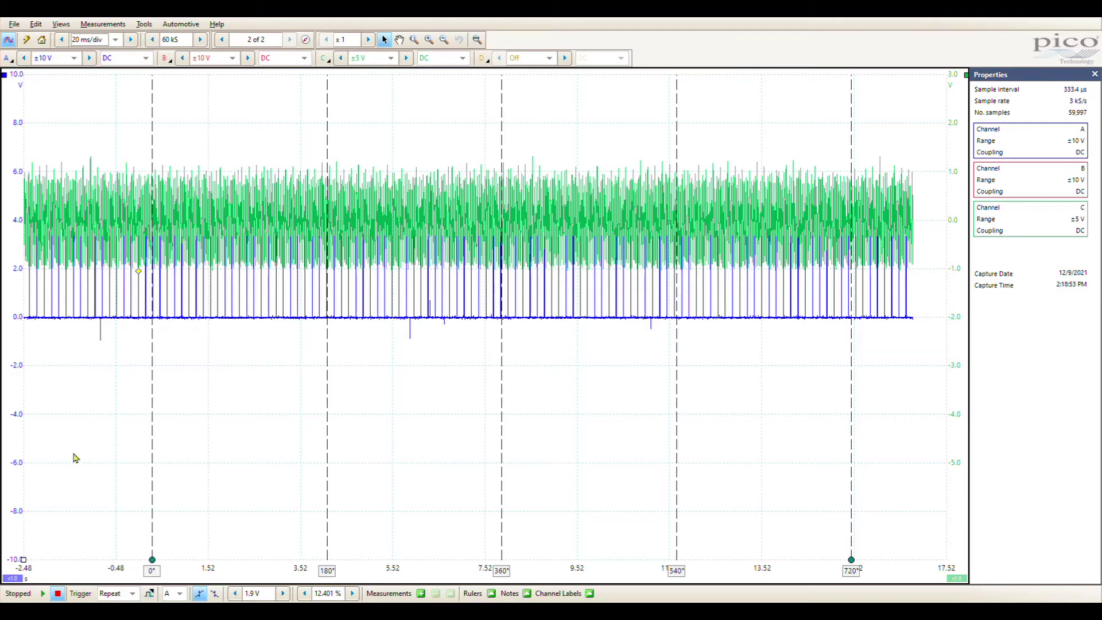
pyautogui.click(42, 593)
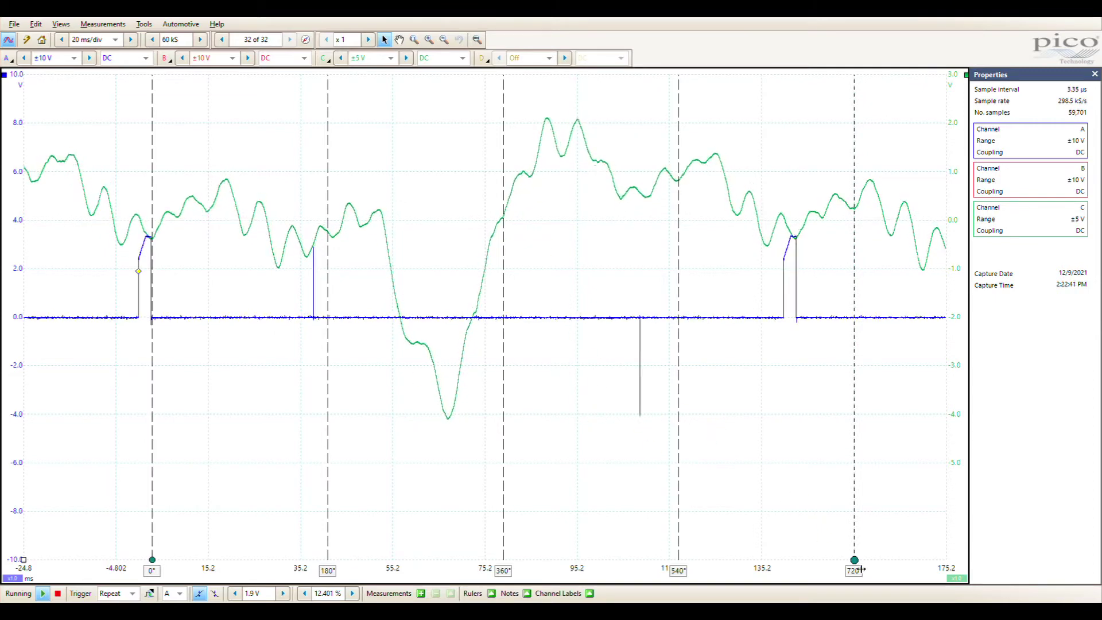
# Step: Move the 720° ruler left onto the next cylinder-1 sync pulse
pyautogui.moveTo(854, 561); pyautogui.dragTo(807, 562)
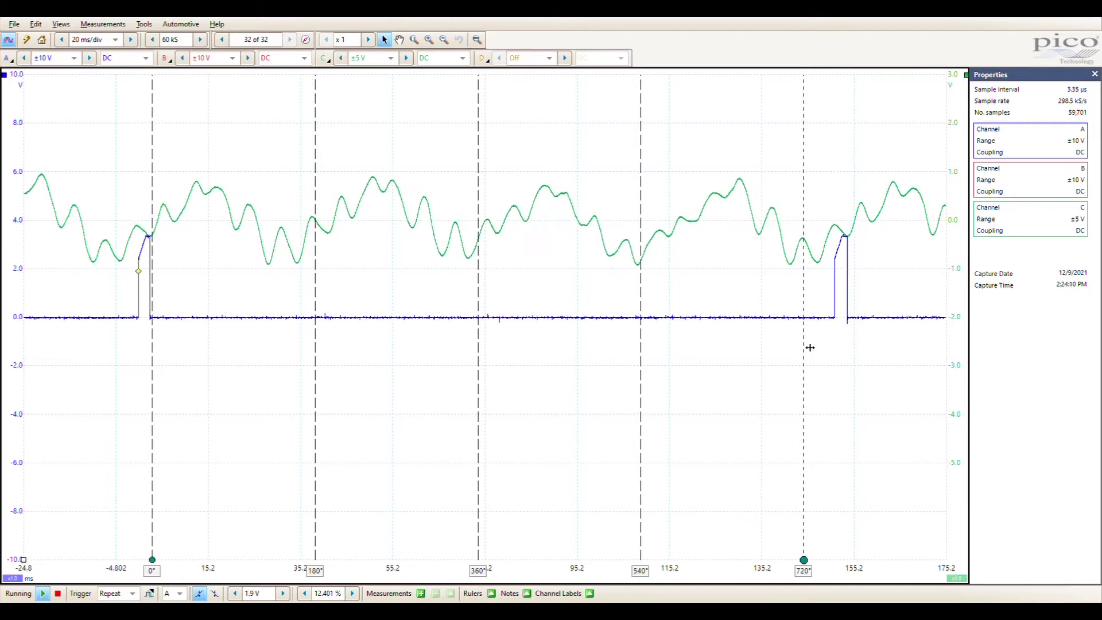
# Step: Drag the 720° ruler rightward so the four cycle divisions cover more trace
pyautogui.moveTo(806, 349); pyautogui.dragTo(855, 342)
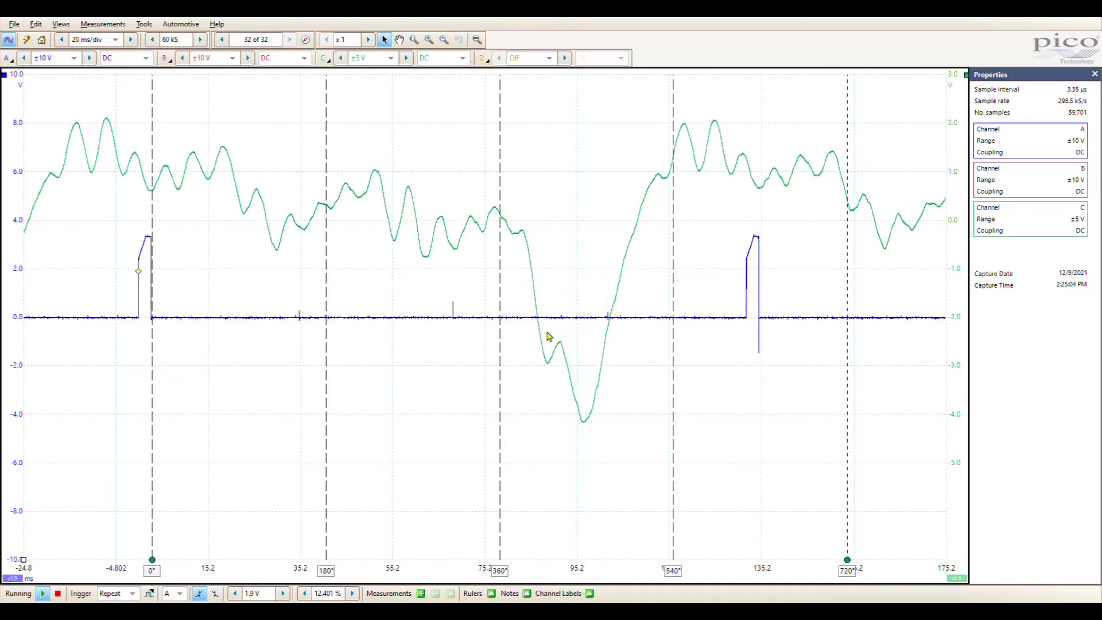
# Step: Pull the 720° ruler left onto the second cylinder-1 sync pulse
pyautogui.moveTo(848, 561); pyautogui.dragTo(769, 562)
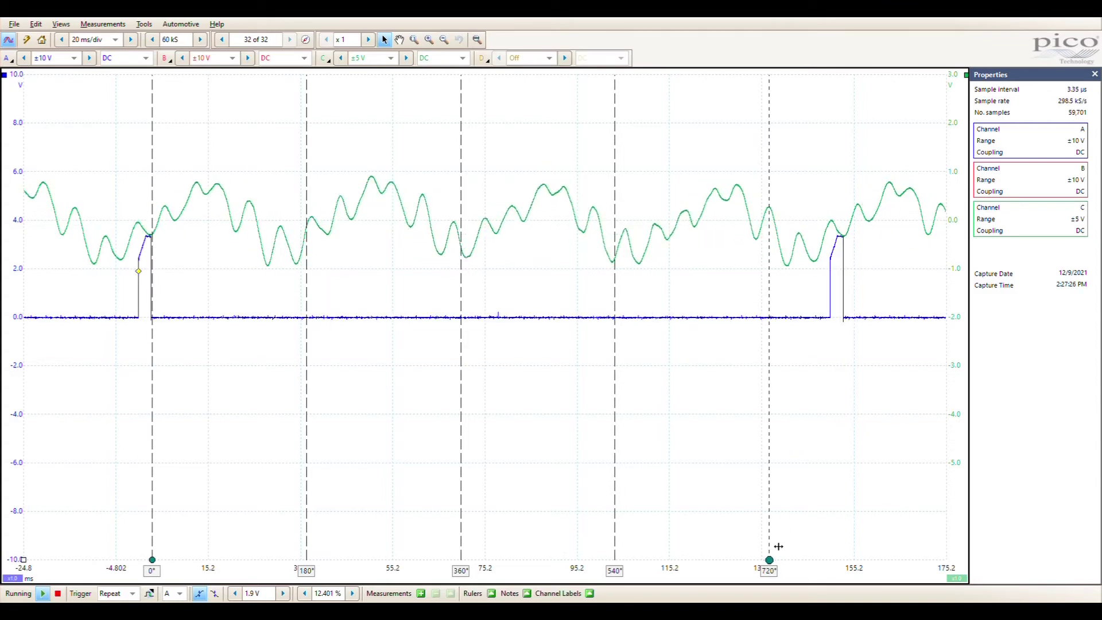
# Step: Slide the 720° ruler right onto the second sync pulse of the dip-free trace
pyautogui.moveTo(771, 562); pyautogui.dragTo(840, 551)
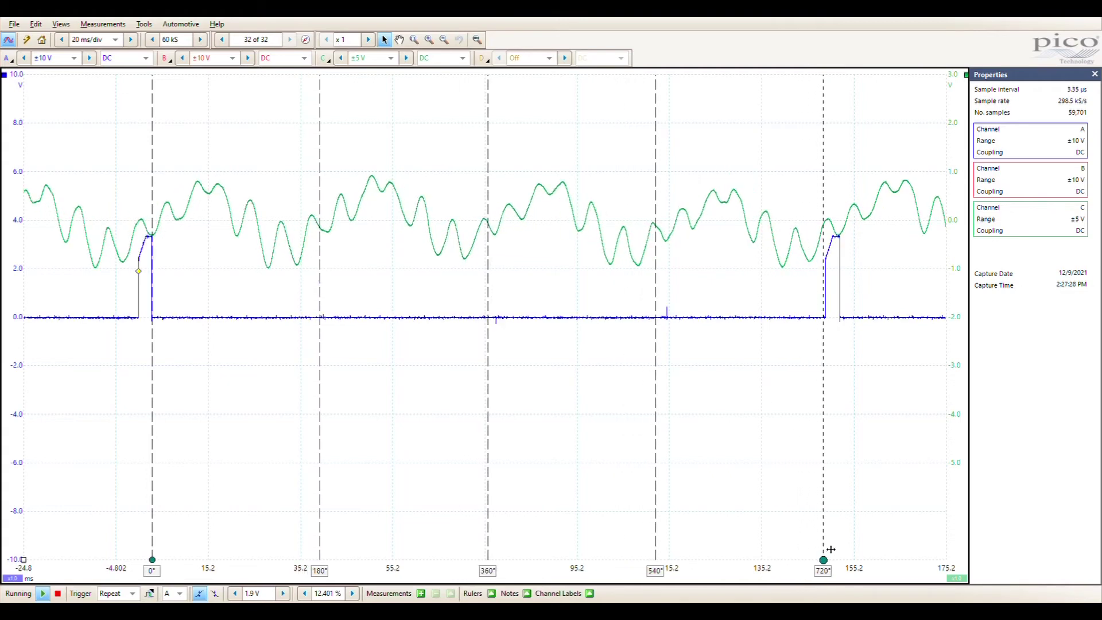